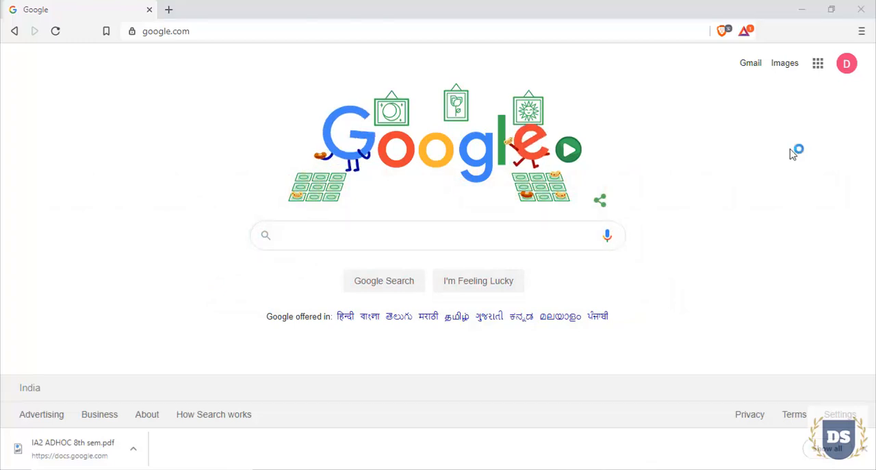
Open the class MBU ADHOC Class 15EC835 in Google Classroom and dismiss the Meet video chat notice
left_click(818, 63)
scroll(799, 156, "down", 5)
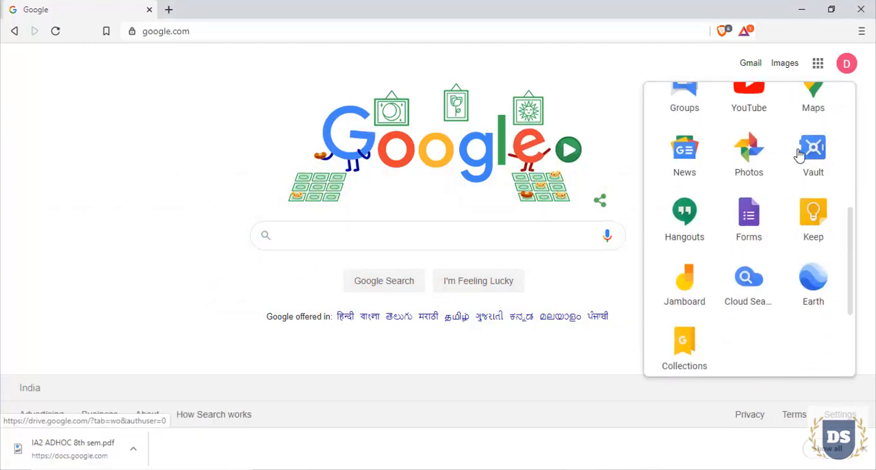
left_click(683, 279)
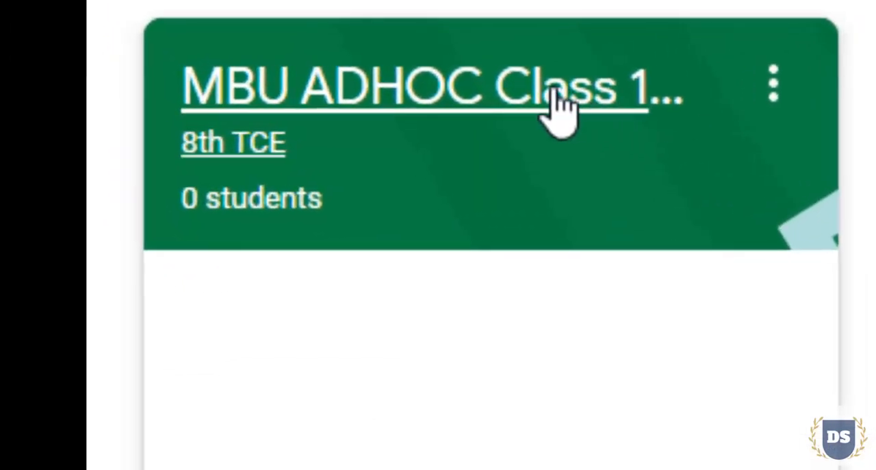
left_click(553, 102)
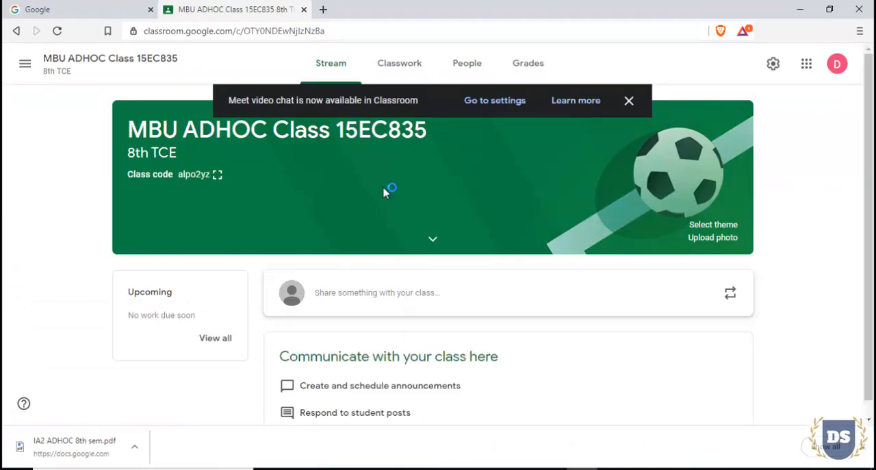
left_click(629, 101)
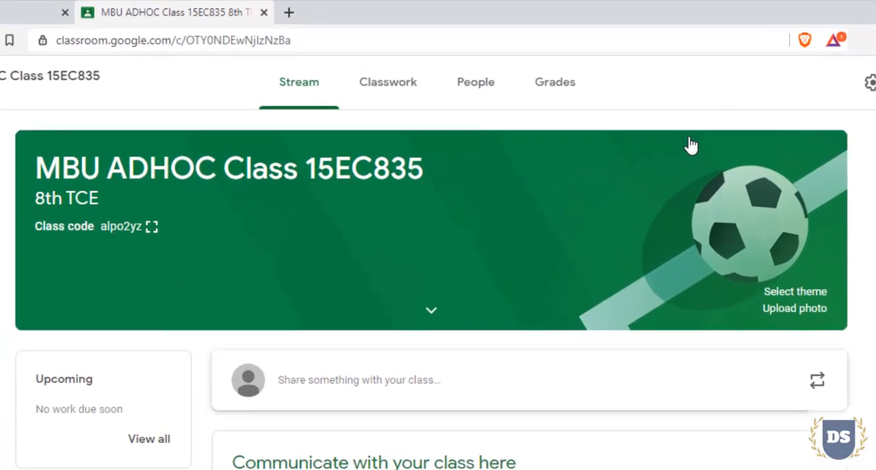
Create a new assignment in the class's classwork and title it IA-2
left_click(390, 89)
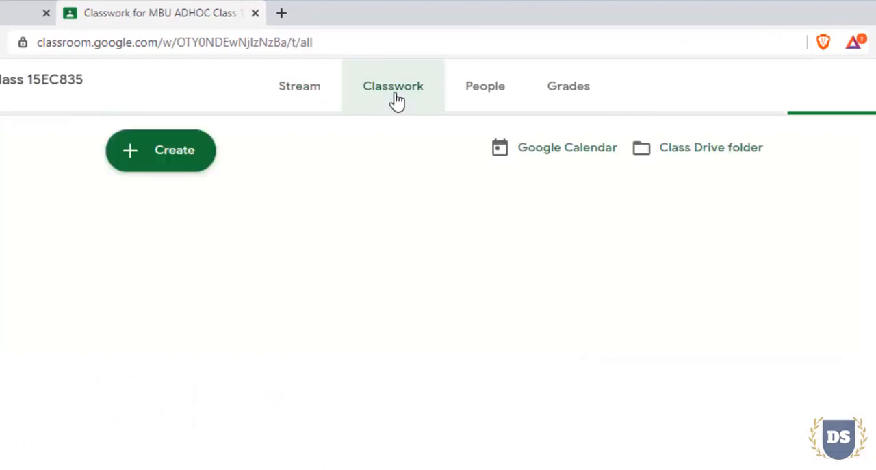
left_click(162, 161)
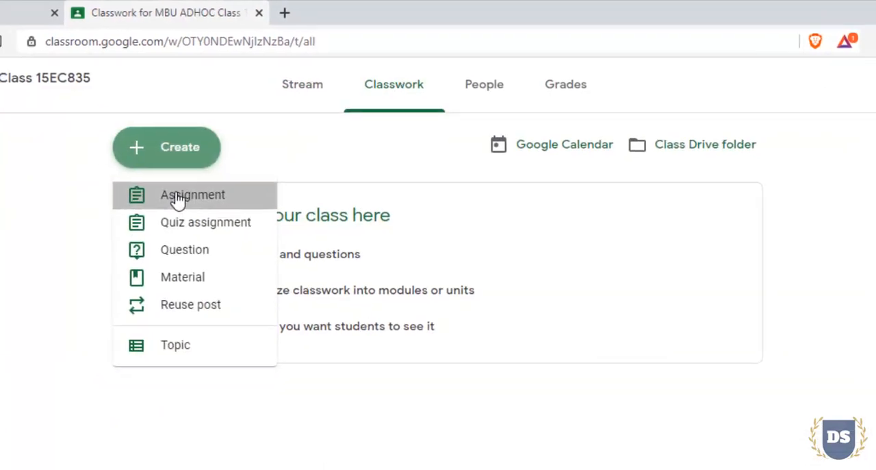
left_click(172, 201)
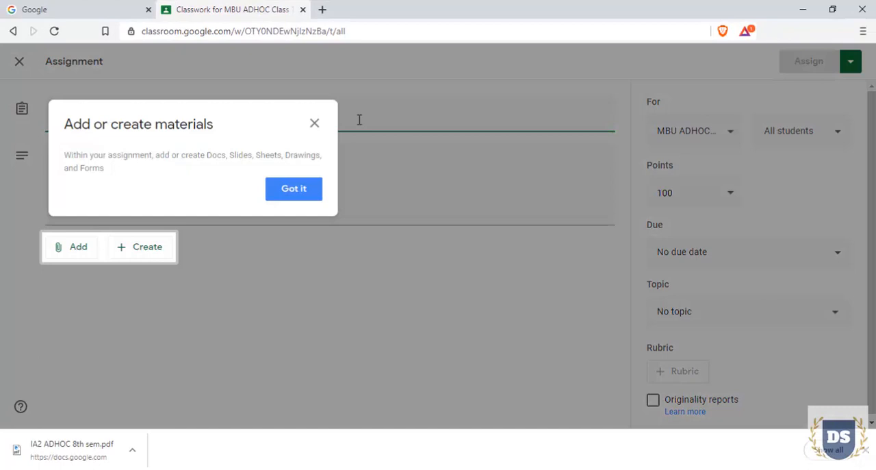
left_click(293, 193)
type("IA")
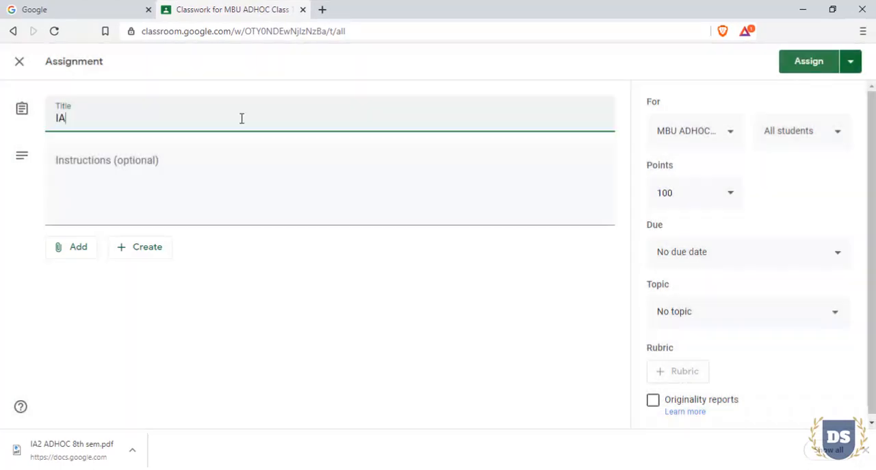
type("-2")
Open the description text file from the desktop in a maximized Notepad window
left_click(249, 178)
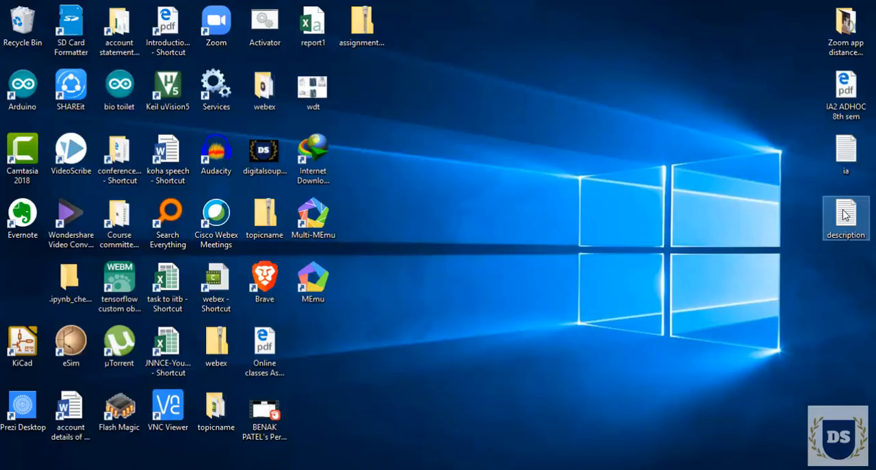
double_click(846, 215)
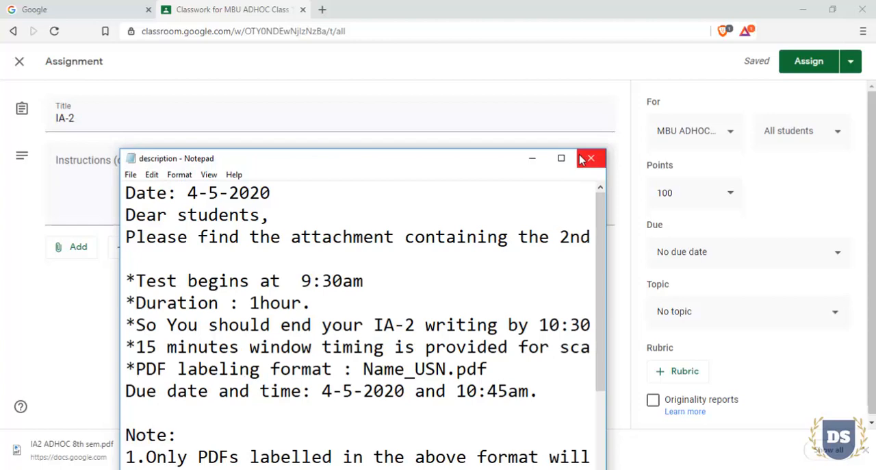
left_click(563, 160)
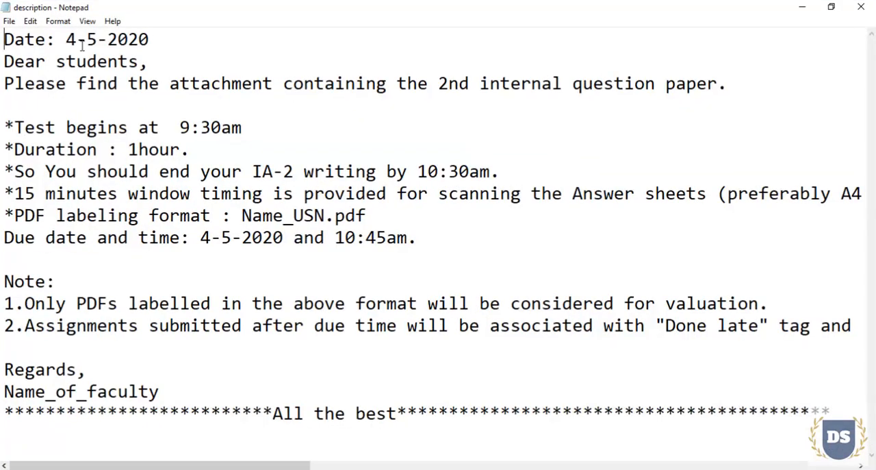
Examine the test date, start time, duration, end time, due date and time, and faculty name in the description text
left_click_drag(68, 39, 158, 37)
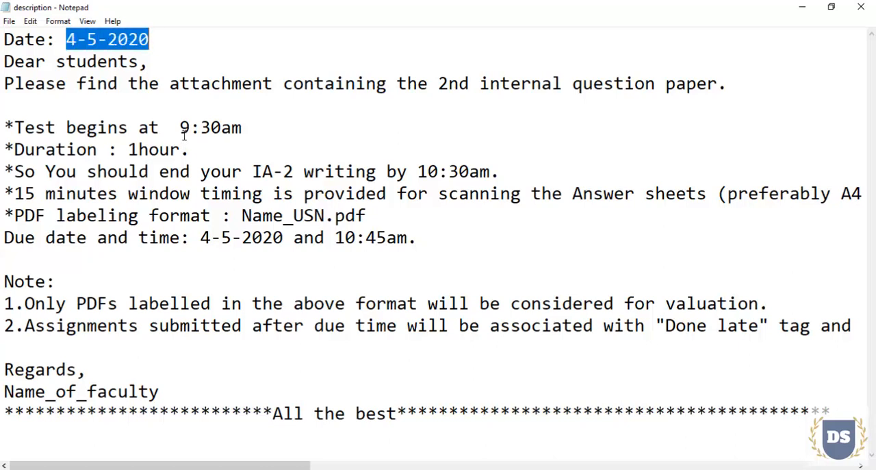
left_click_drag(181, 128, 251, 128)
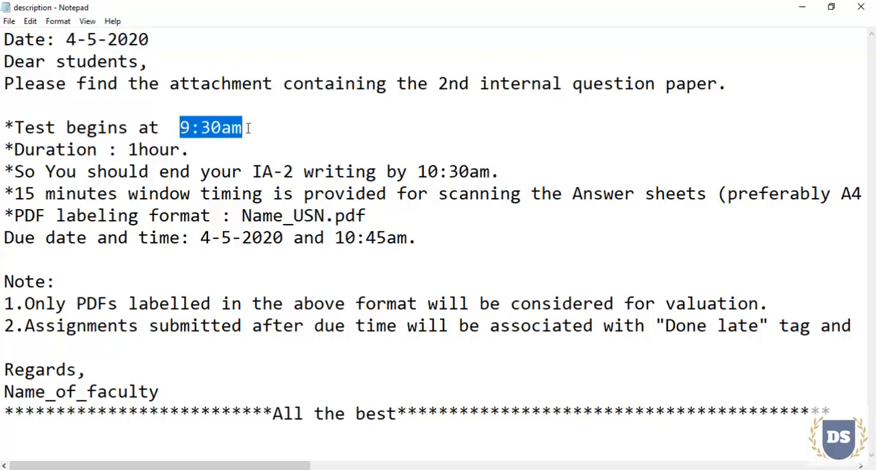
left_click_drag(128, 149, 182, 148)
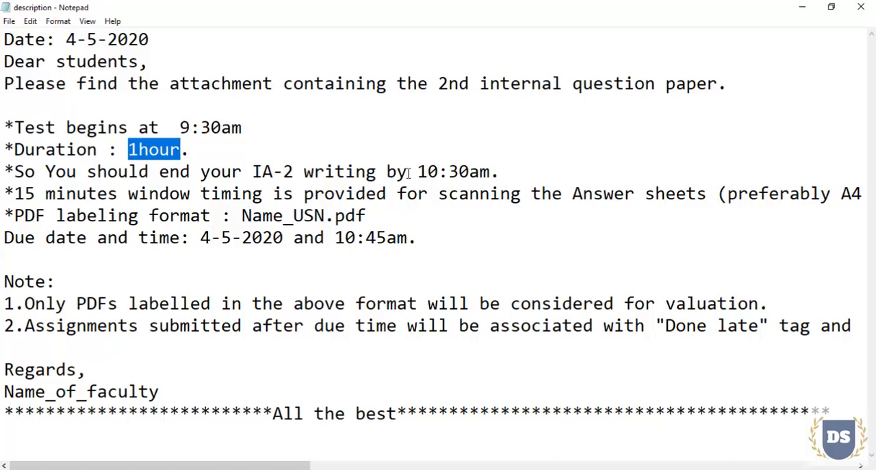
left_click_drag(418, 171, 490, 171)
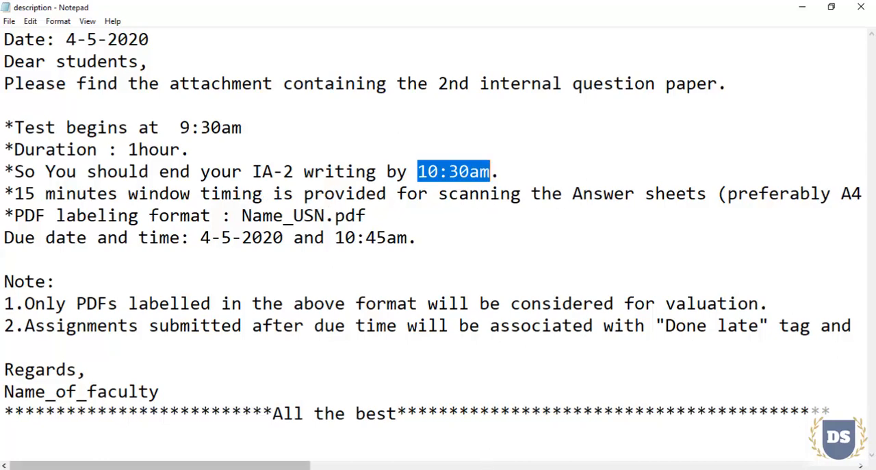
left_click_drag(280, 464, 182, 463)
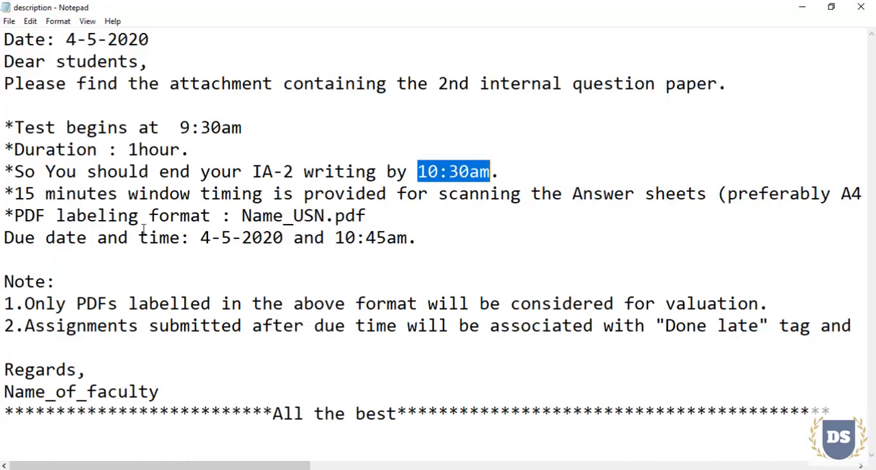
left_click_drag(203, 240, 283, 238)
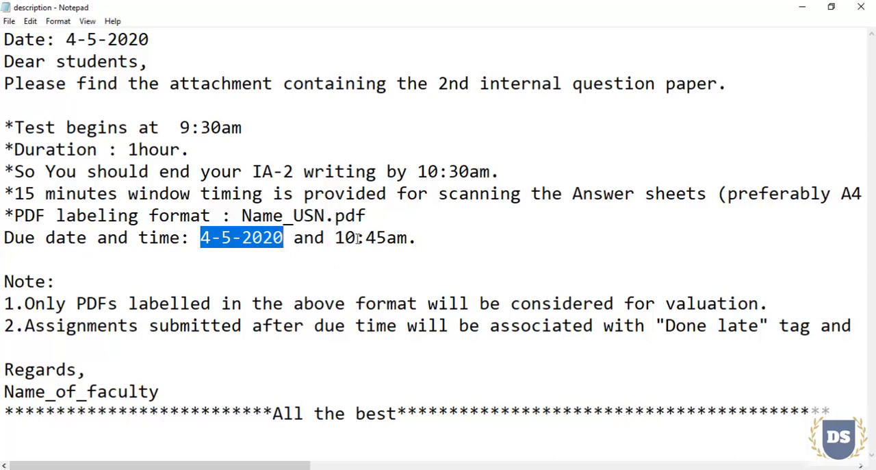
left_click_drag(335, 238, 409, 237)
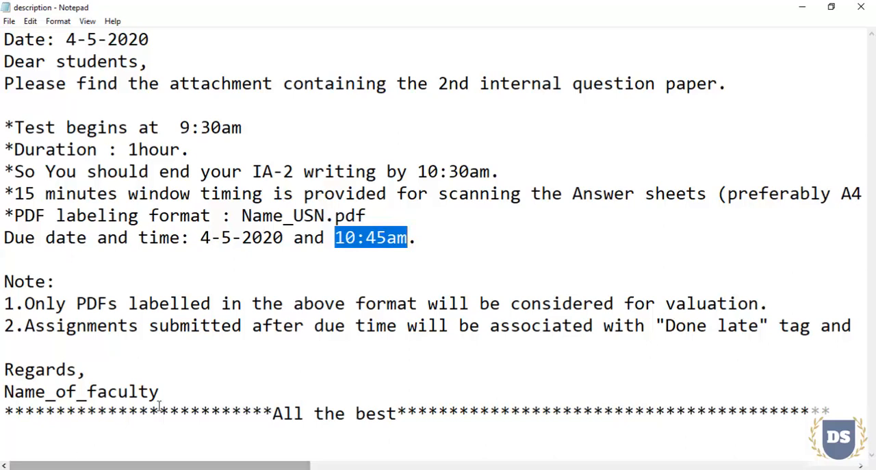
left_click_drag(171, 392, 4, 391)
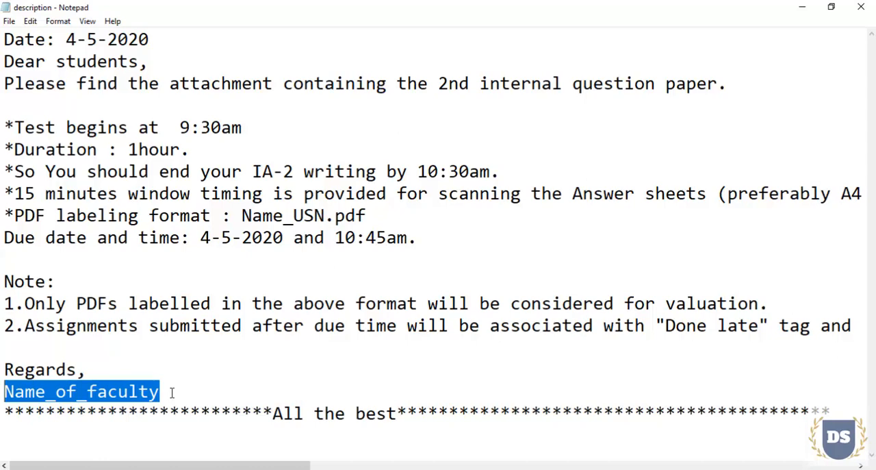
Copy the entire description text and paste it into the Classroom assignment's instructions
key("ctrl+a")
key("ctrl+c")
key("alt+Tab")
key("ctrl+v")
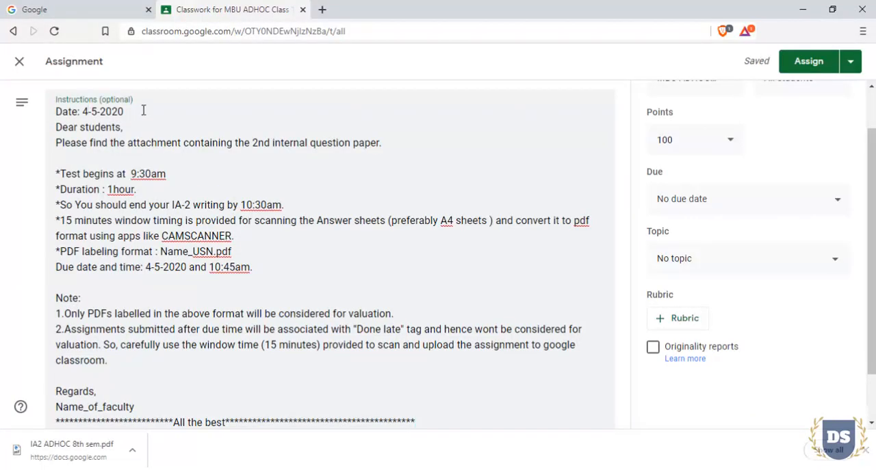
Change both the date heading and the due date in the instructions to 6-5-2020
key("BackSpace")
type("6")
left_click(151, 267)
key("BackSpace")
type("6")
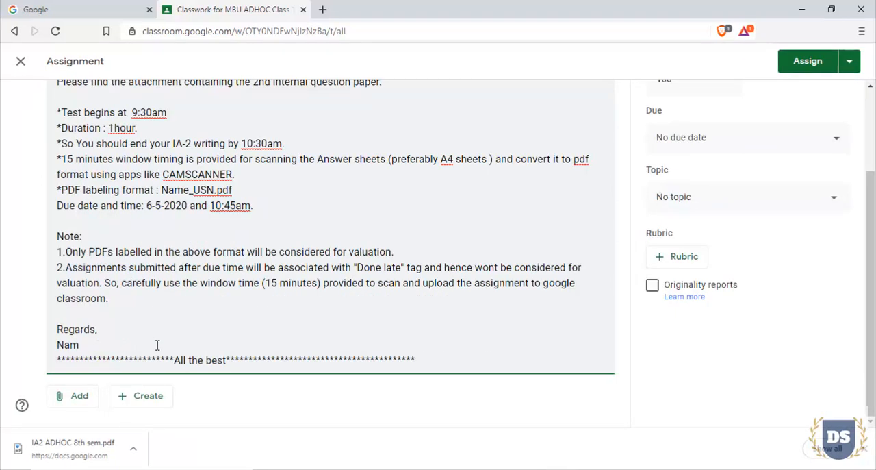
Replace the Name_of_faculty placeholder under Regards in the instructions with MBU
key("BackSpace")
key("BackSpace")
key("BackSpace")
type("MB")
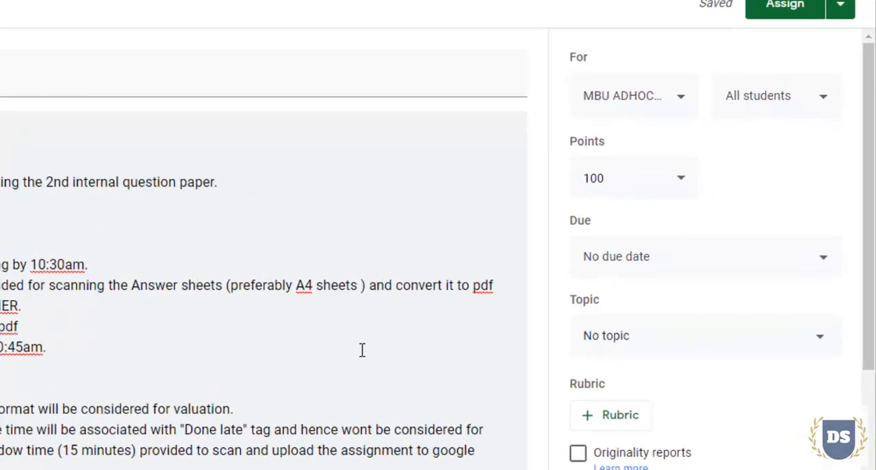
Set the assignment's due date and time to May 6, 2020, 10:45 AM
left_click(744, 276)
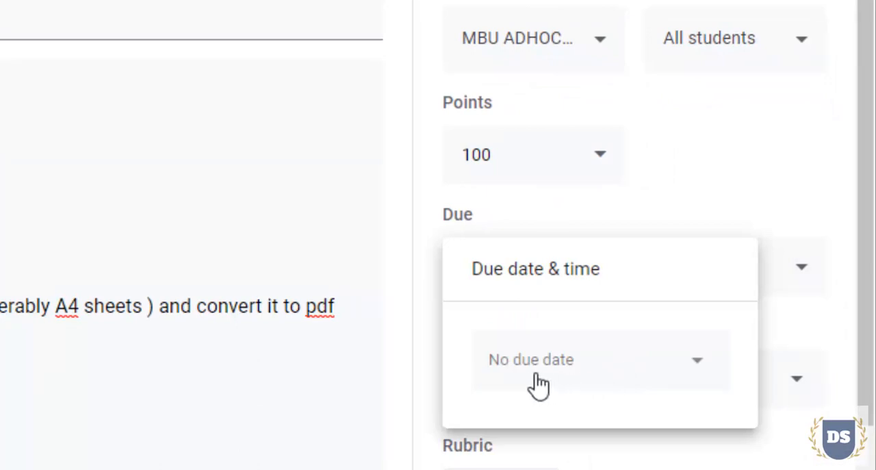
left_click(618, 368)
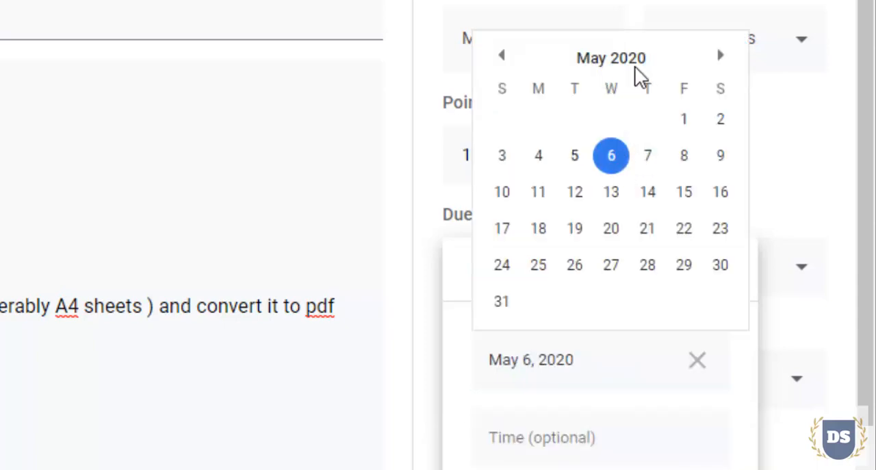
left_click(609, 160)
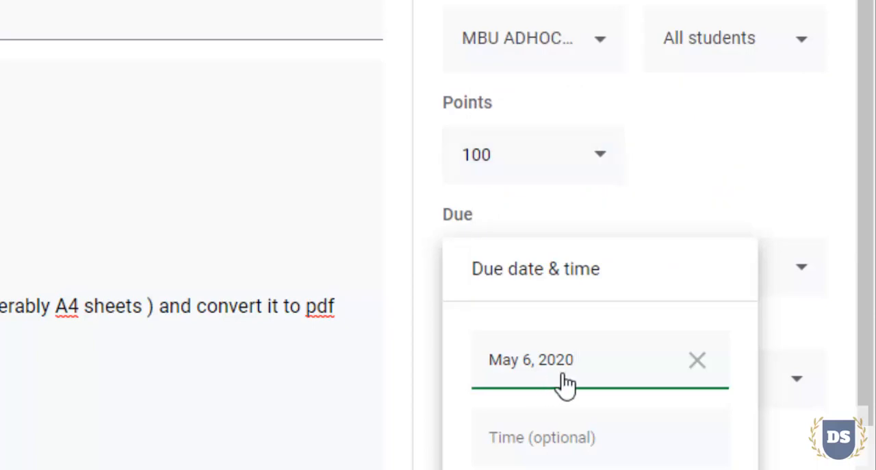
left_click(524, 451)
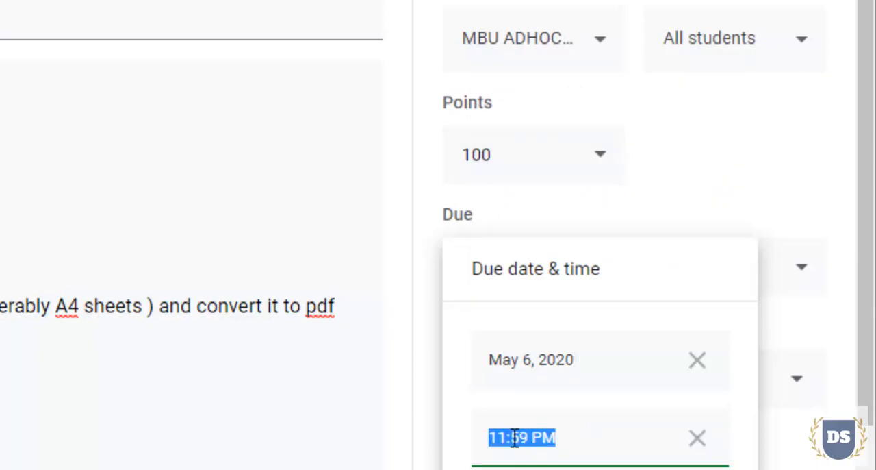
left_click(499, 439)
type("045")
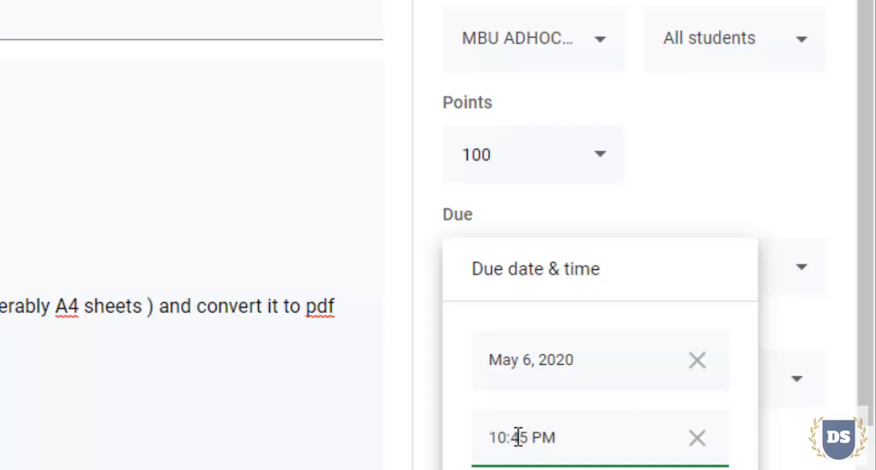
key("Delete")
key("Delete")
key("Delete")
key("Return")
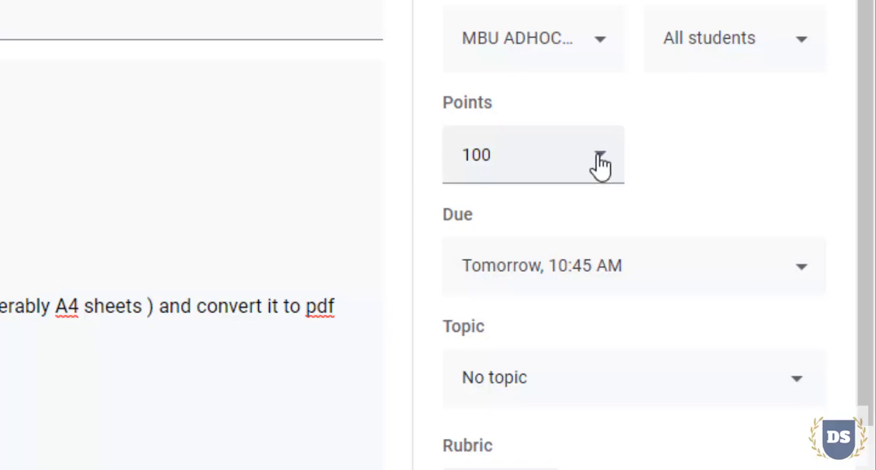
Set the assignment's points to 30
left_click(569, 153)
key("BackSpace")
key("BackSpace")
key("BackSpace")
type("30")
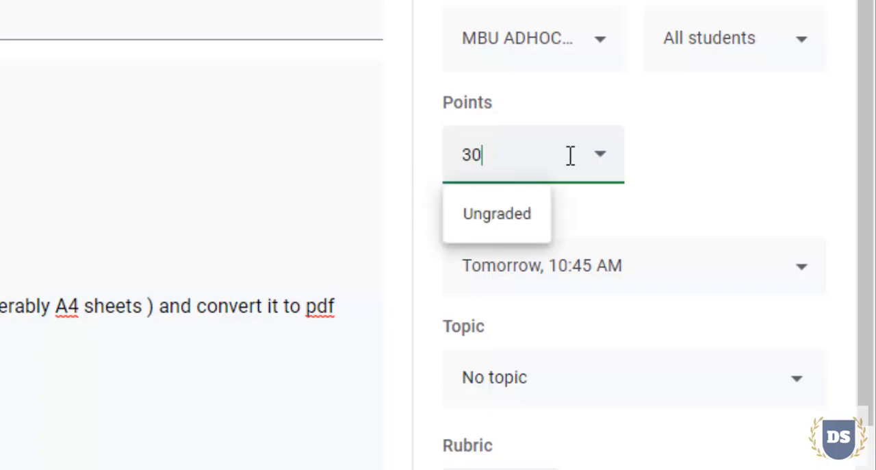
left_click(681, 156)
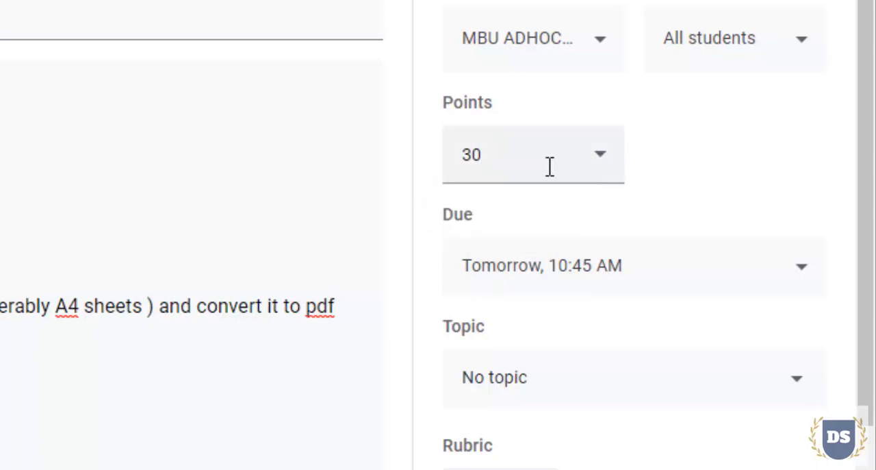
Attach the question paper IA2 ADHOC 8th sem.pdf from the computer's Desktop to the assignment and dismiss the sharing settings notice
scroll(550, 167, "down", 3)
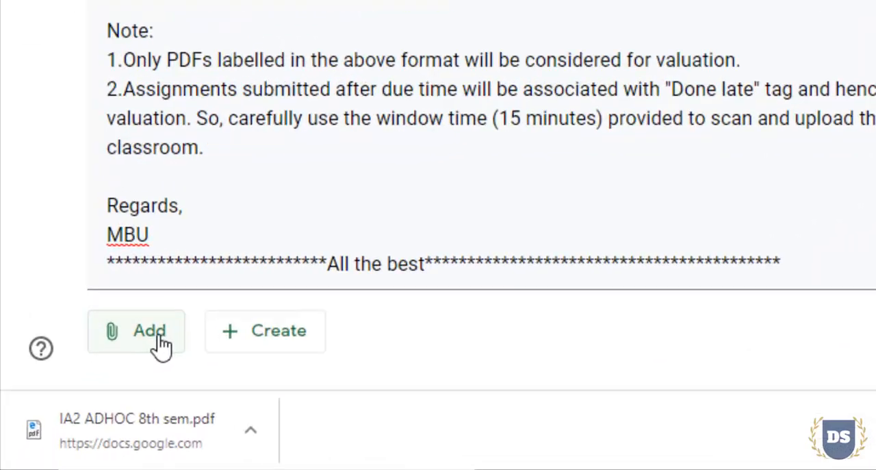
left_click(213, 302)
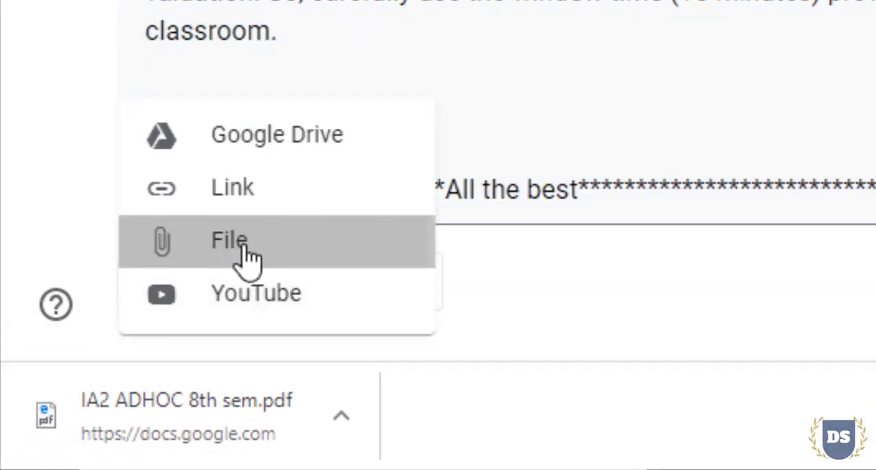
left_click(297, 240)
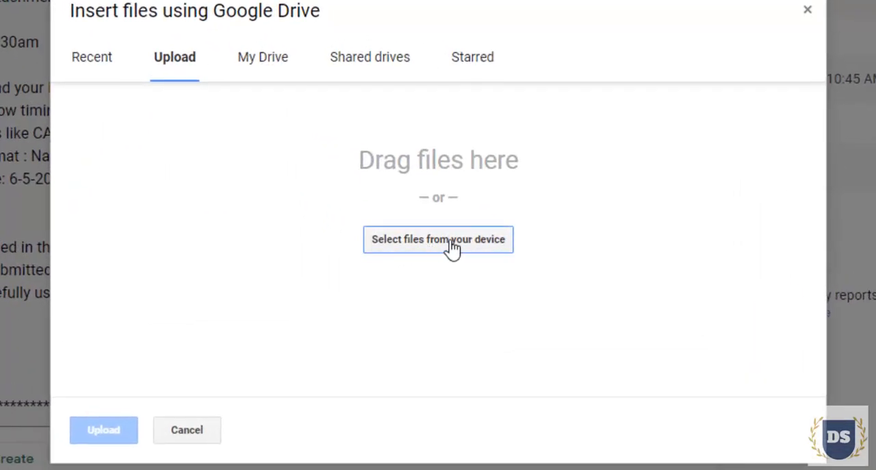
left_click(452, 247)
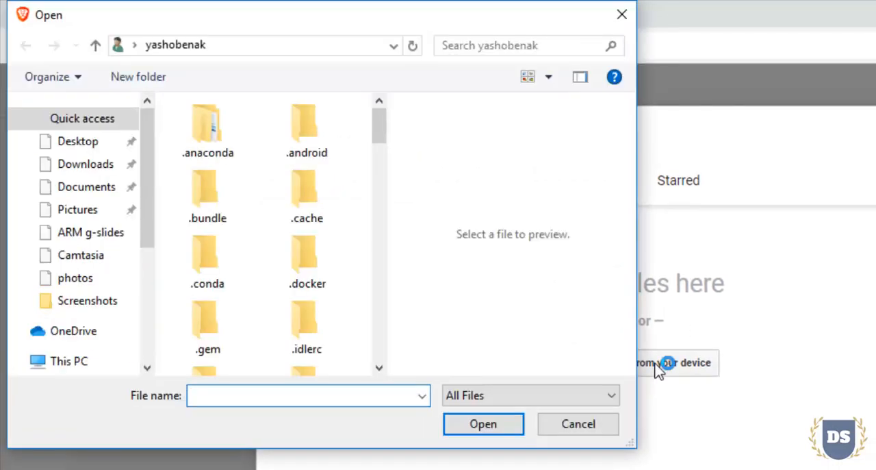
left_click(78, 141)
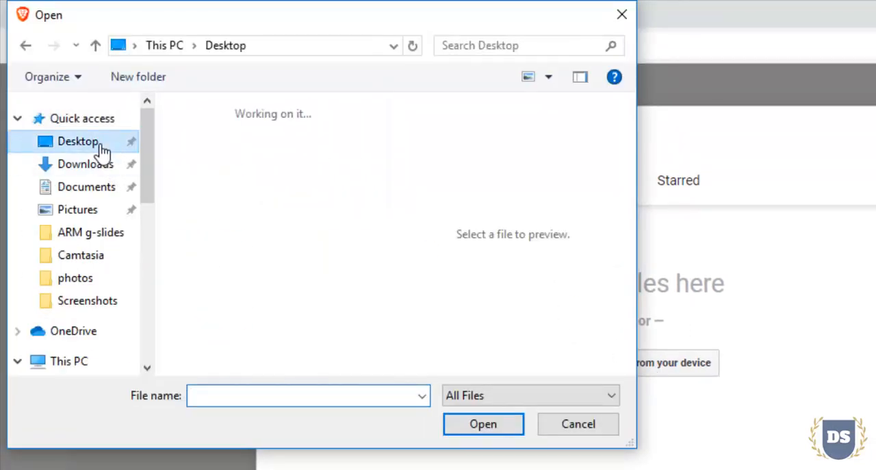
left_click(244, 346)
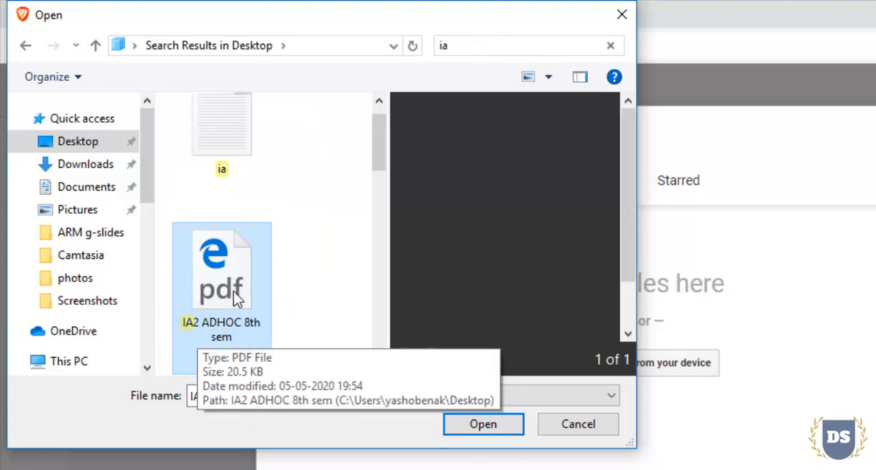
left_click(483, 423)
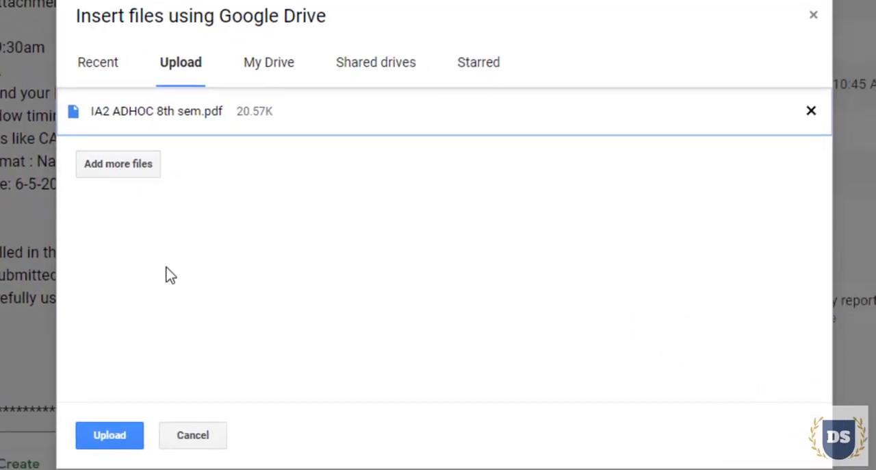
left_click(102, 438)
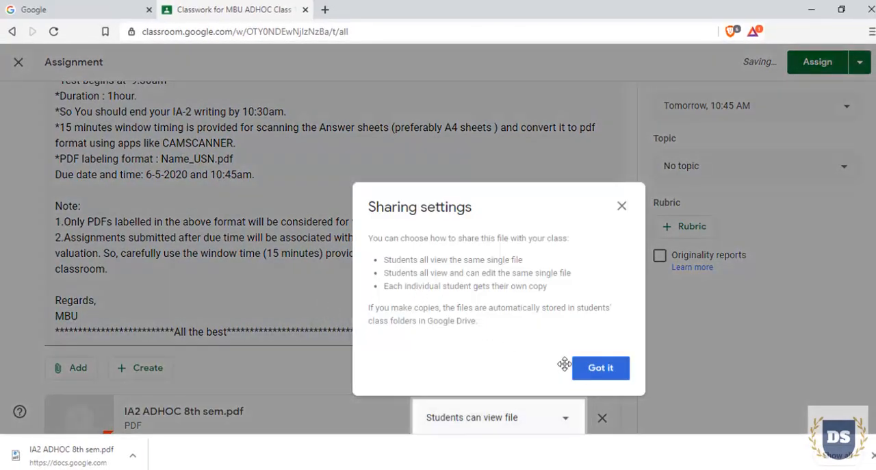
left_click(600, 371)
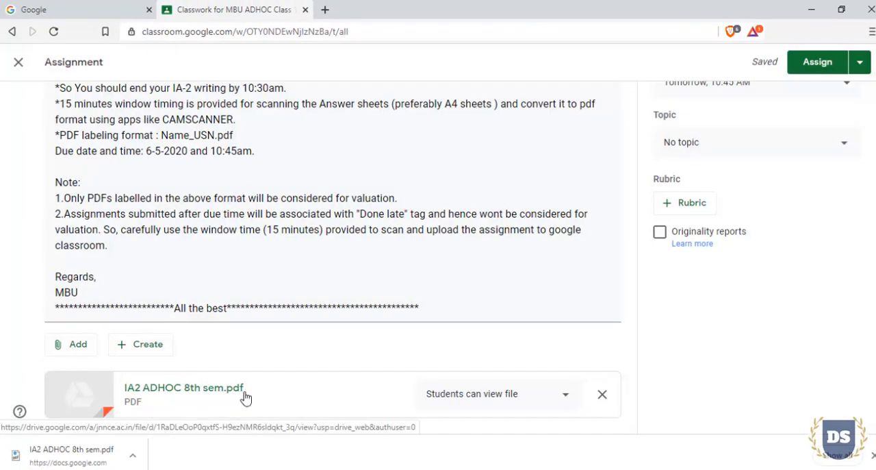
Create a new topic named Internals for the assignment
scroll(479, 308, "up", 3)
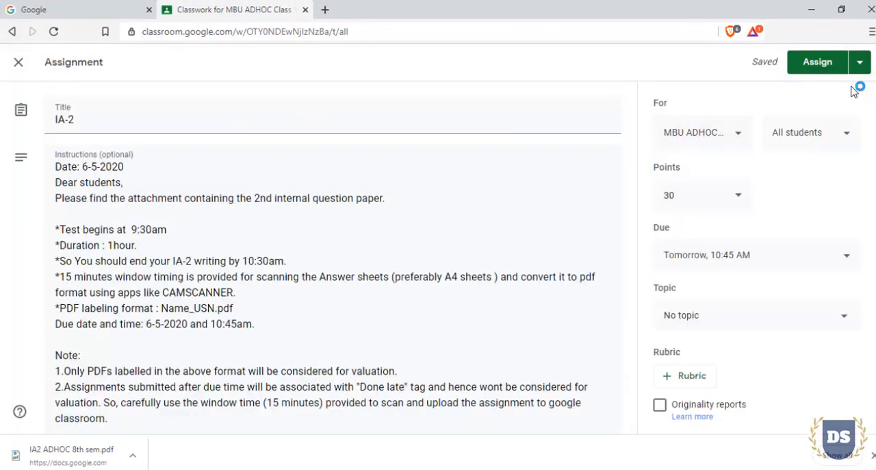
left_click(797, 316)
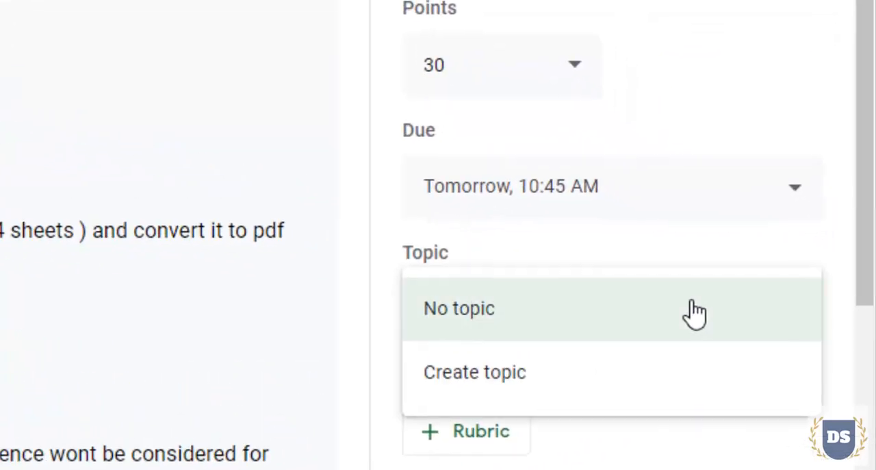
left_click(624, 362)
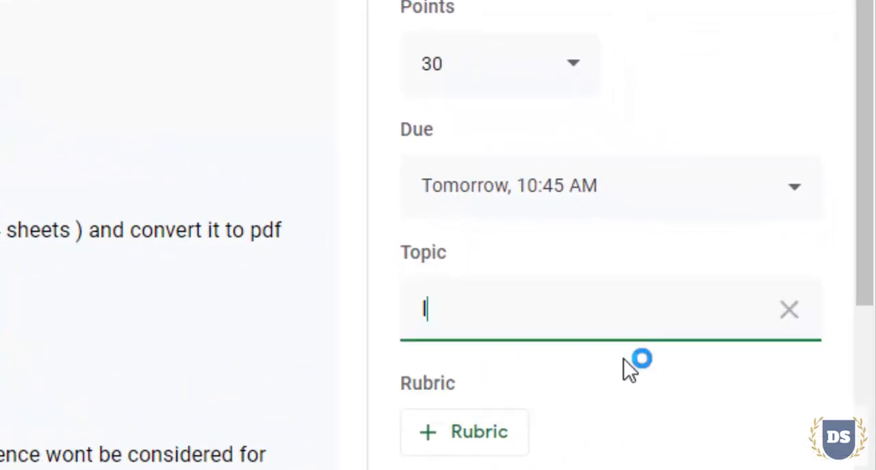
type("Internals")
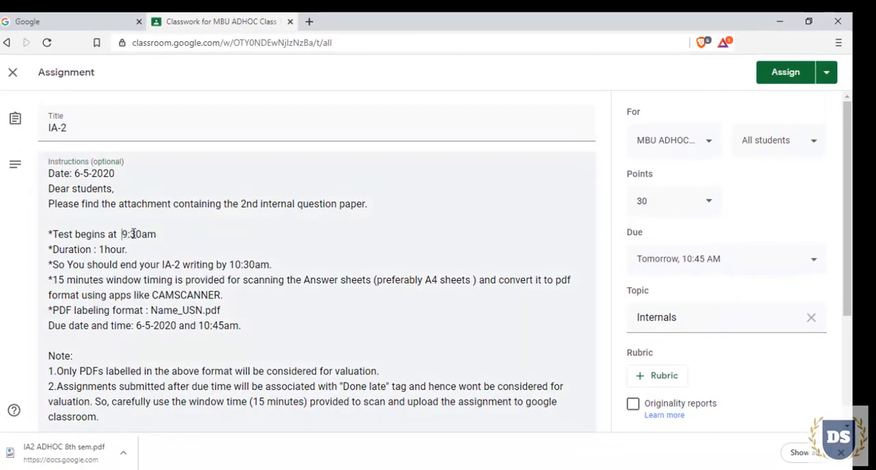
Schedule the IA-2 assignment to be posted on May 6, 2020 at 9:30 AM, matching the test's start time in the instructions
left_click_drag(121, 233, 158, 234)
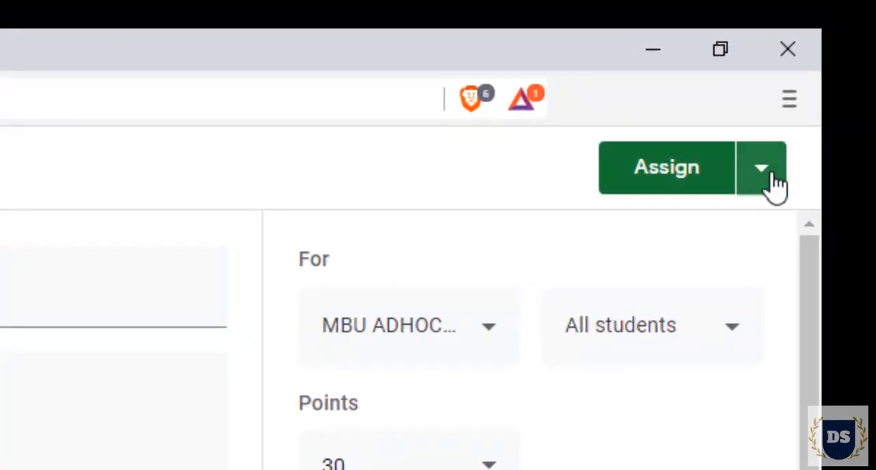
left_click(762, 173)
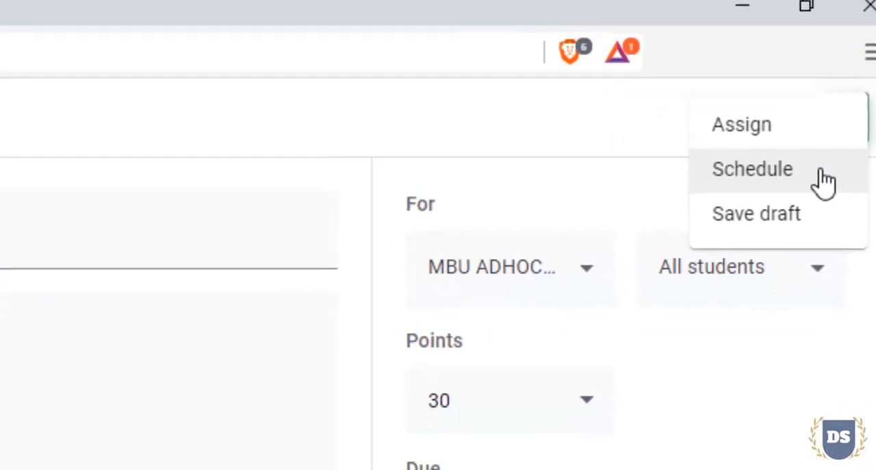
left_click(739, 235)
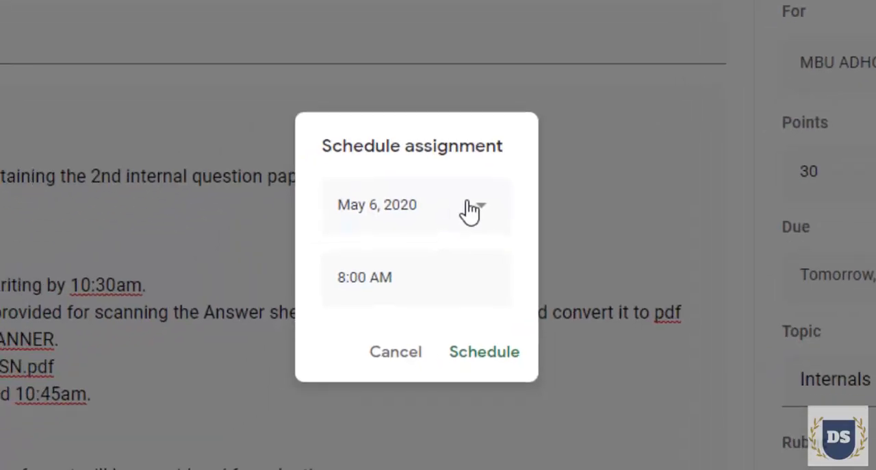
left_click(437, 227)
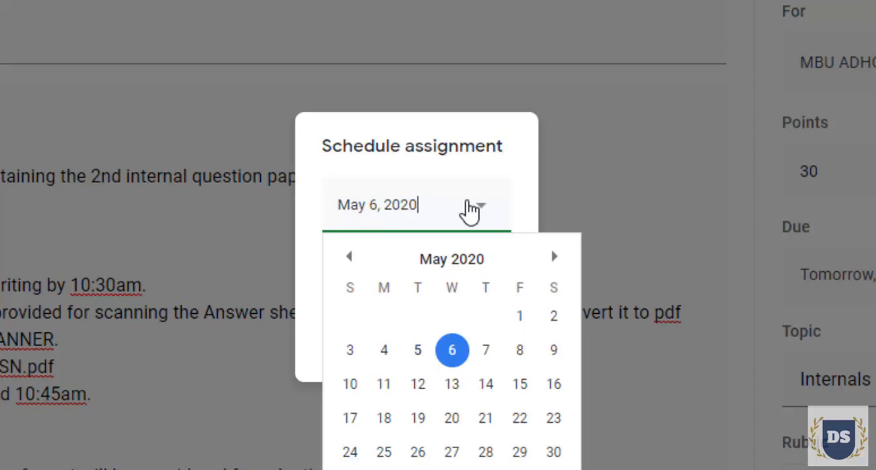
left_click(463, 354)
left_click(346, 278)
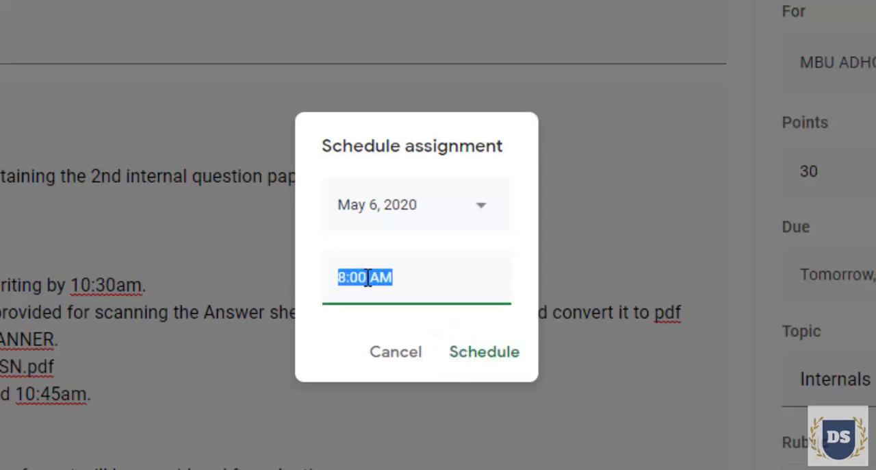
left_click(348, 278)
type("930")
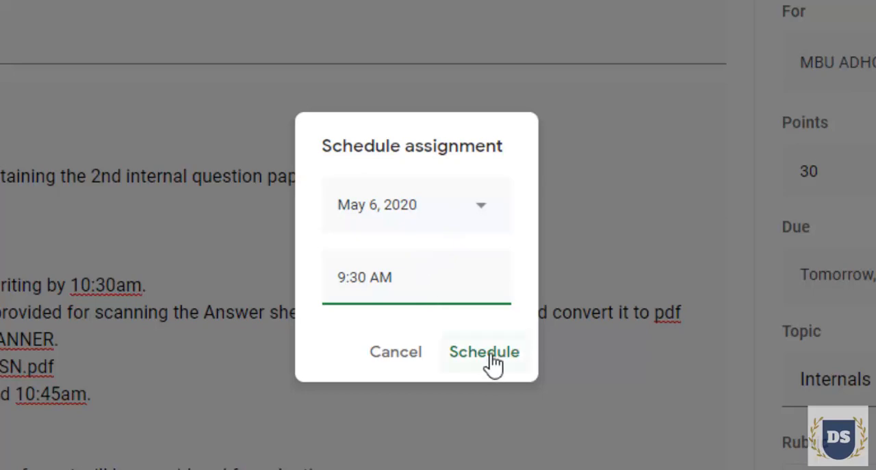
left_click(494, 363)
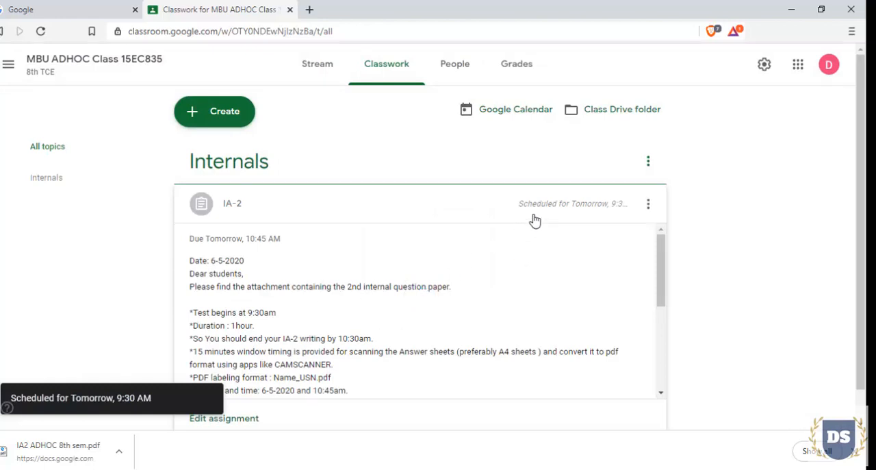
scroll(548, 205, "down", 1)
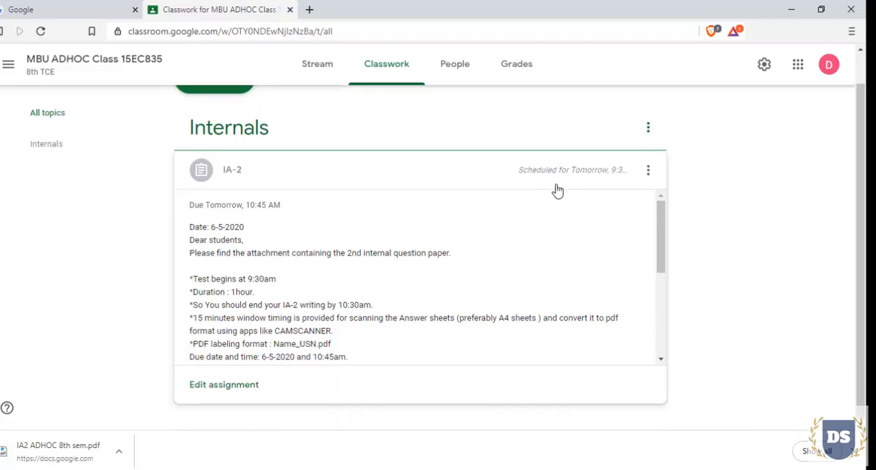